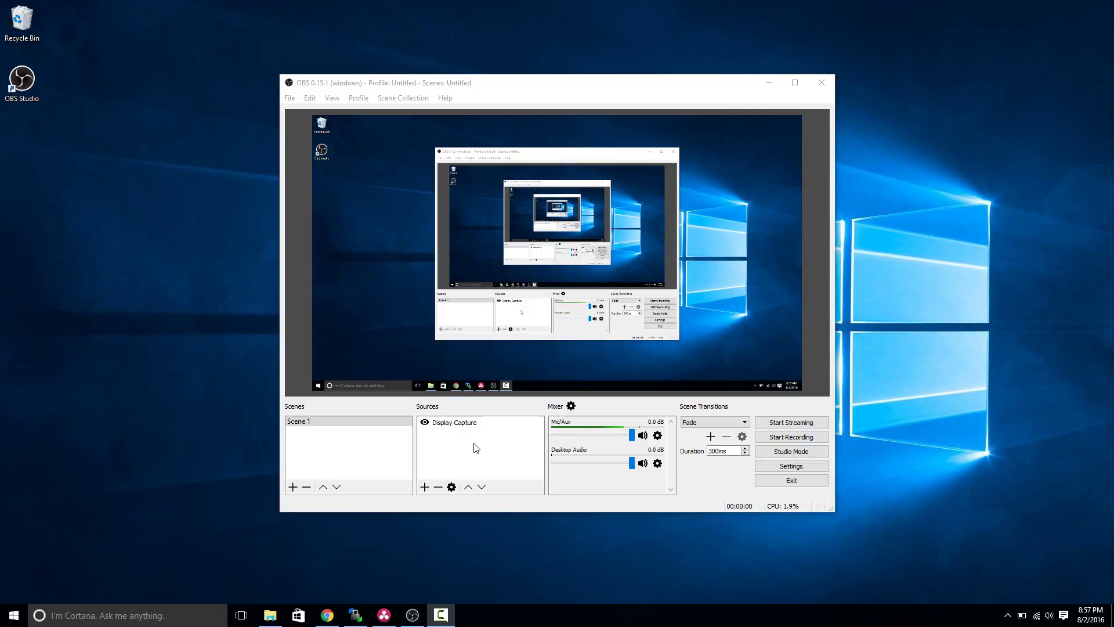
# Focus the OBS Studio window showing Scene 1 with its Mic/Aux and Desktop Audio mixer
pyautogui.click(585, 448)
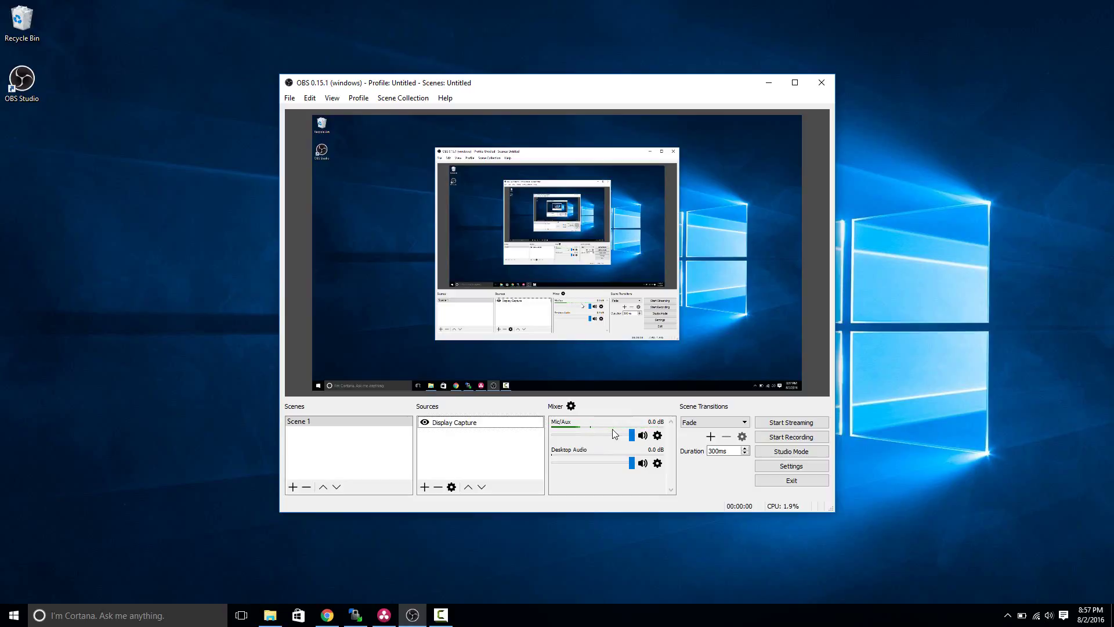
# In the Mic/Aux properties, set the Device to Microphone (Yeti Stereo Microphone) and confirm
pyautogui.click(658, 435)
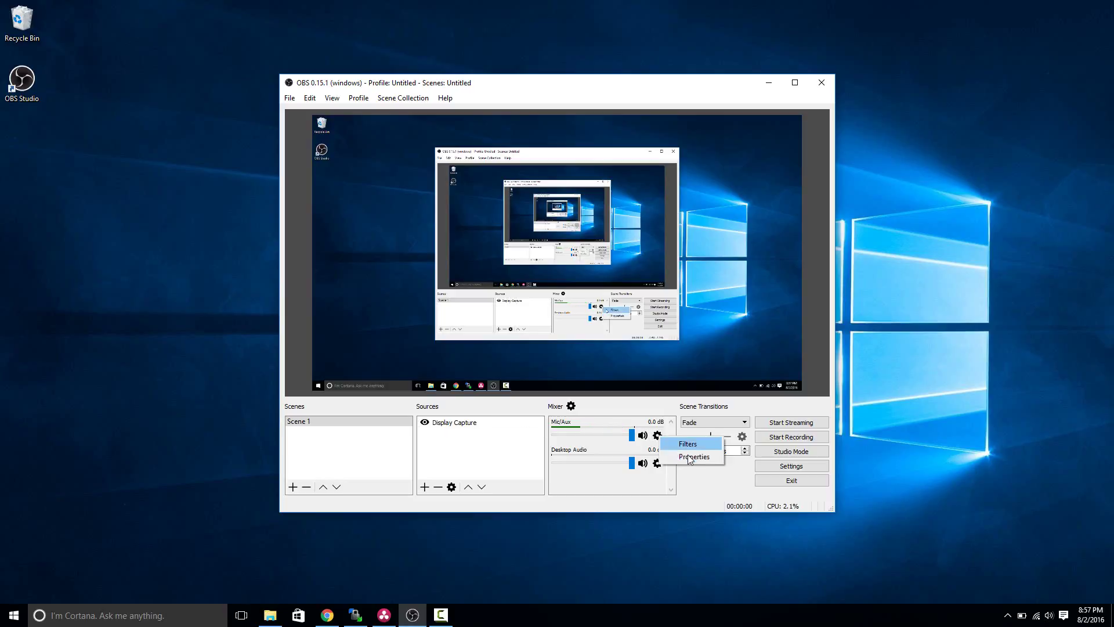
pyautogui.click(685, 458)
pyautogui.click(512, 371)
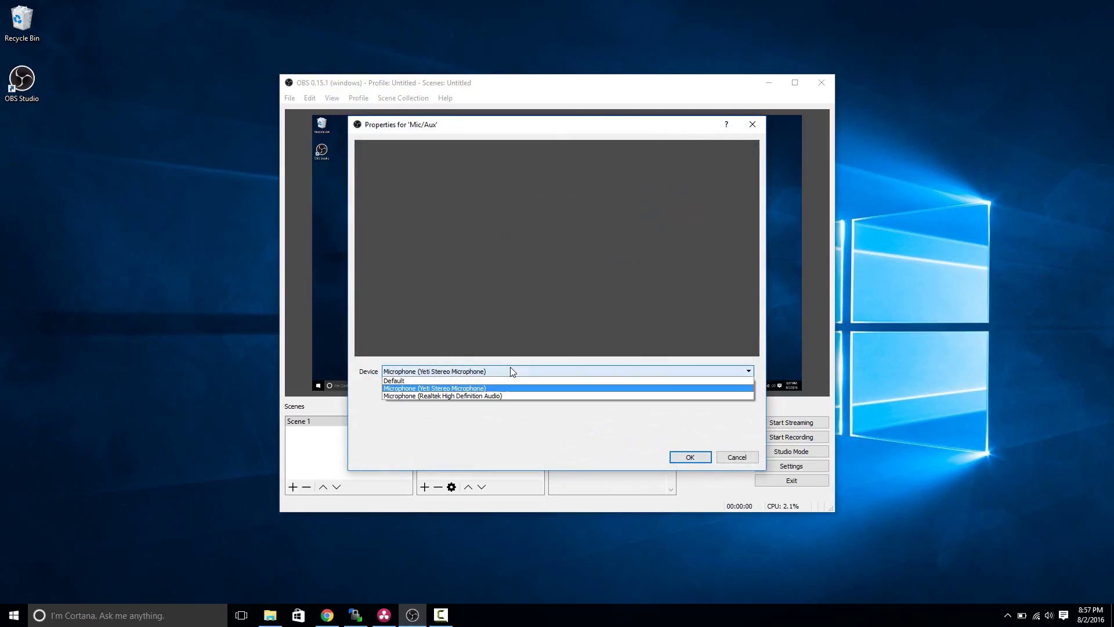
pyautogui.click(444, 389)
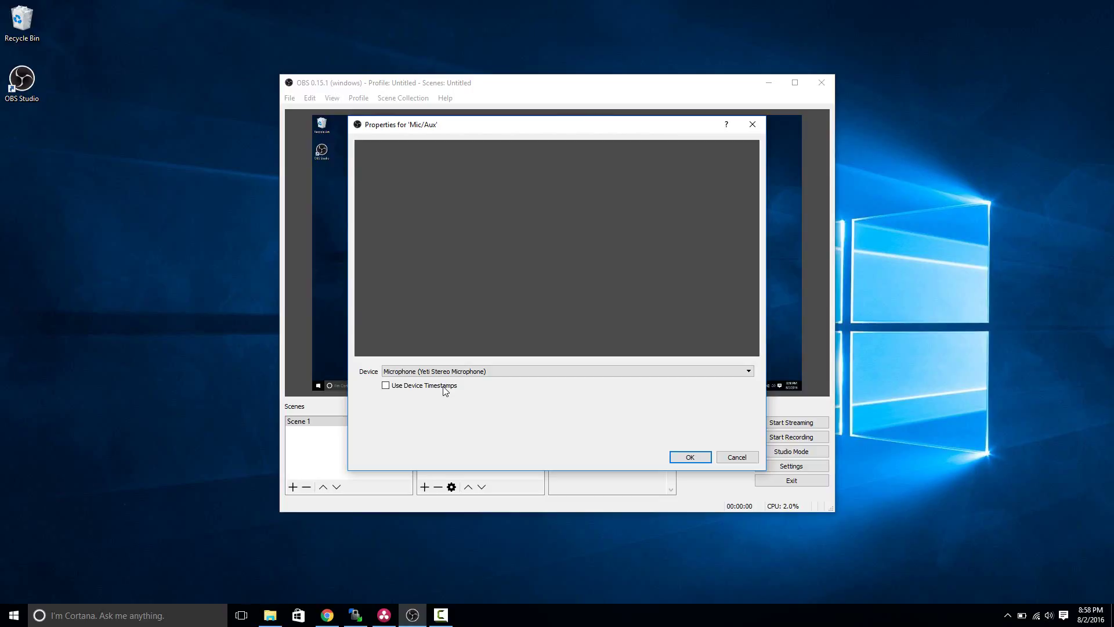
pyautogui.click(690, 458)
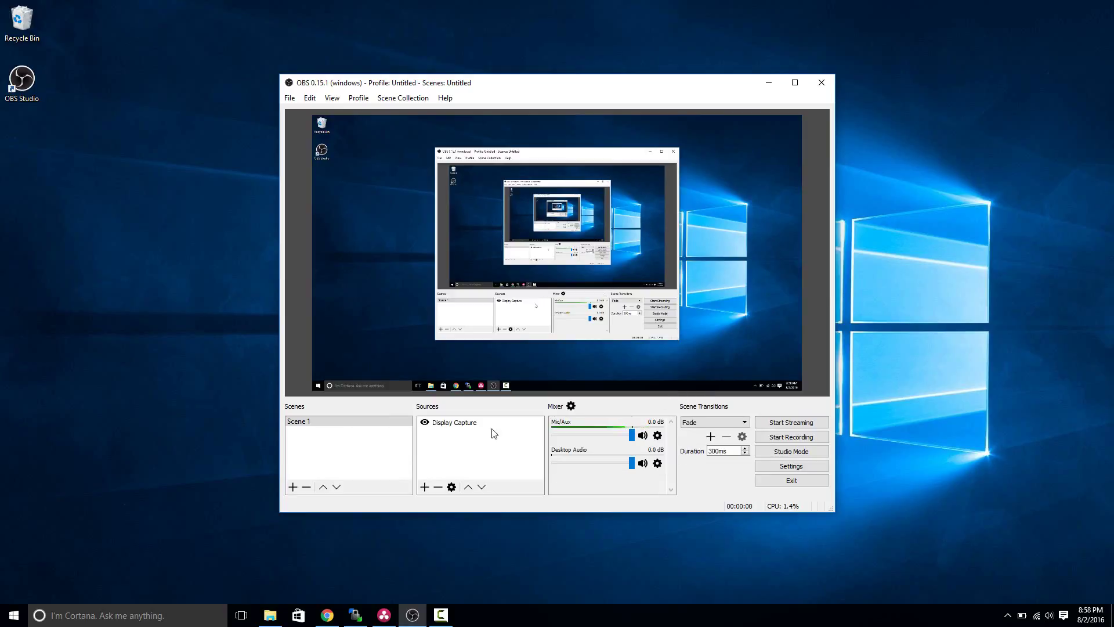
# Add an Audio Input Capture source on the Yeti Stereo Microphone, then drag Mic/Aux down to -inf dB
pyautogui.rightClick(461, 443)
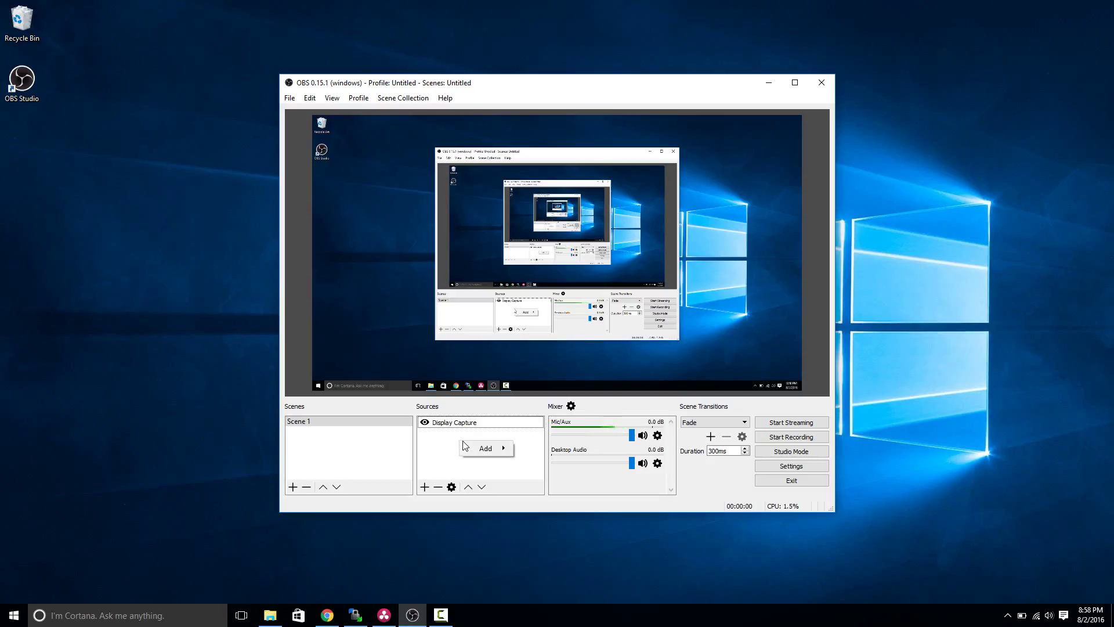
pyautogui.moveTo(467, 447)
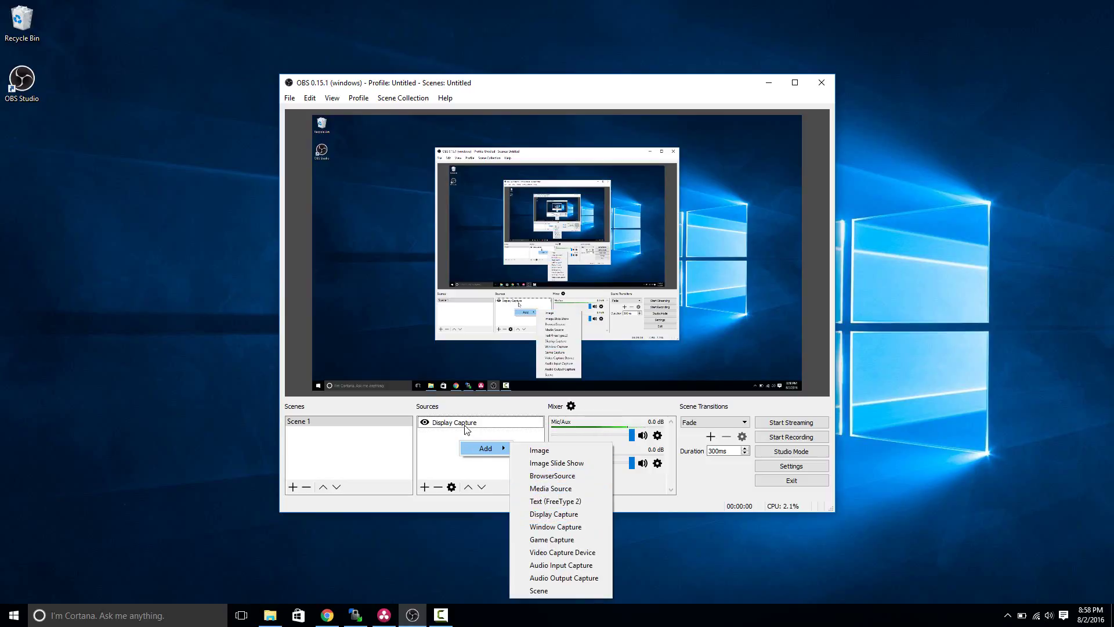
pyautogui.click(563, 564)
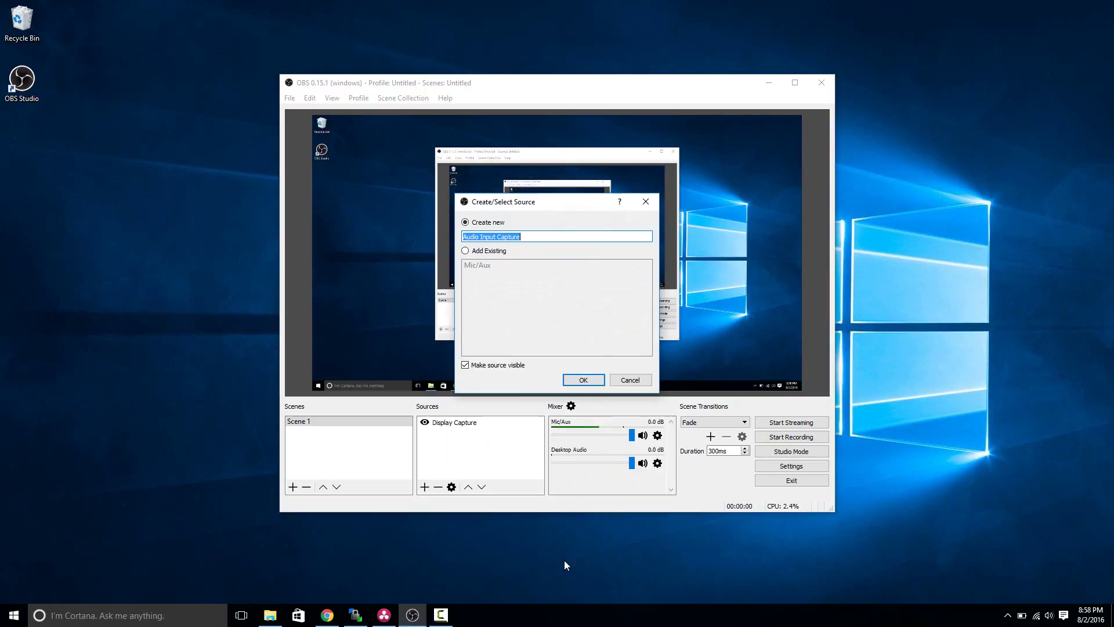
pyautogui.click(579, 380)
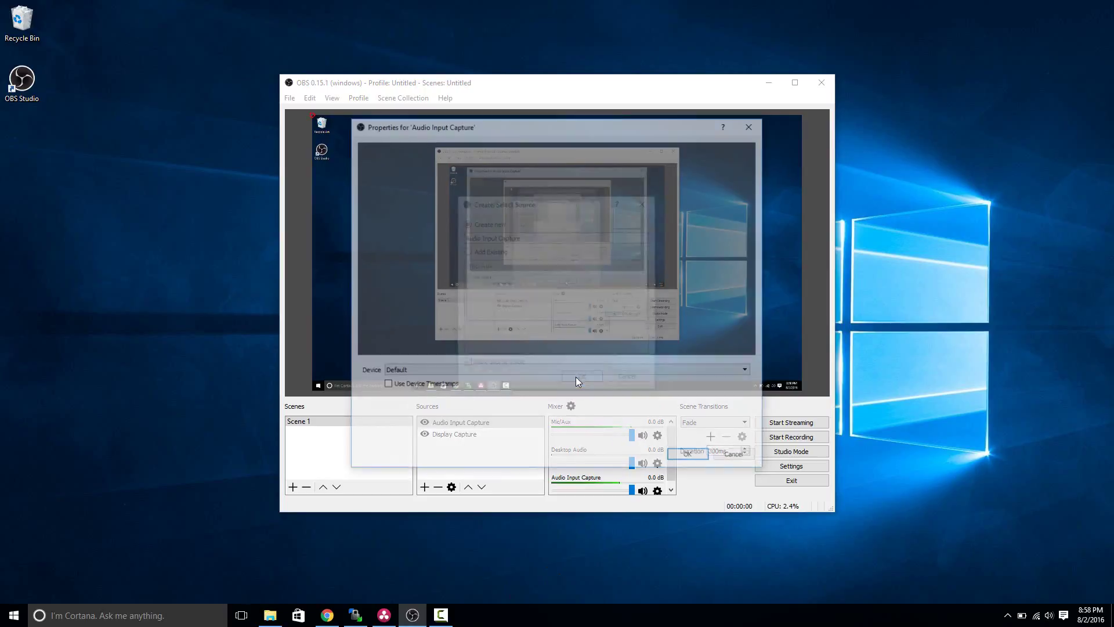
pyautogui.click(435, 371)
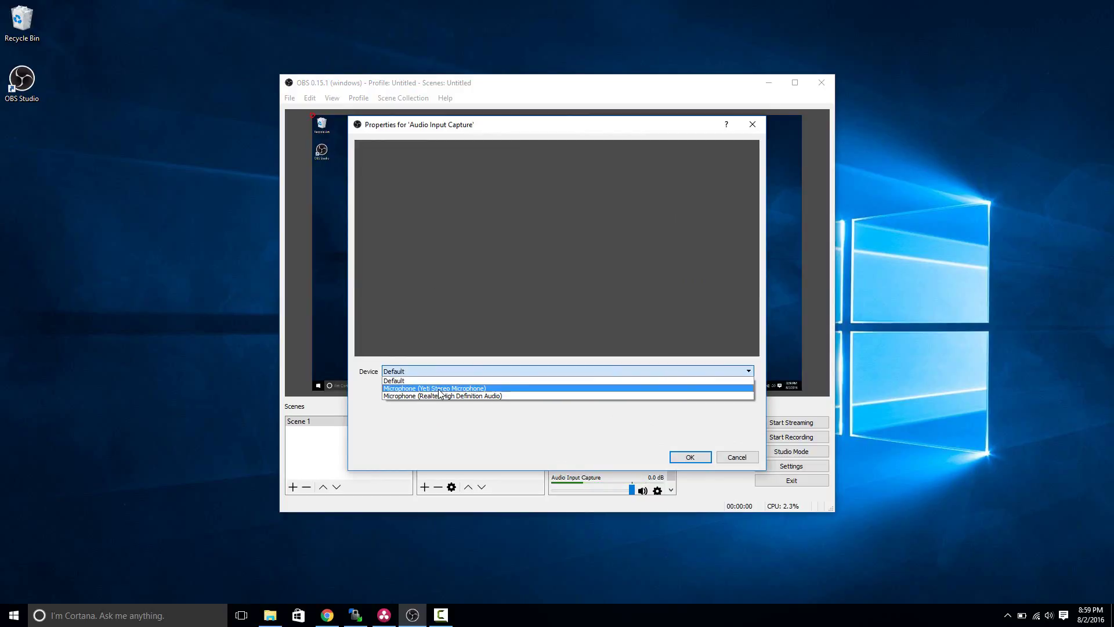
pyautogui.click(438, 389)
pyautogui.click(707, 459)
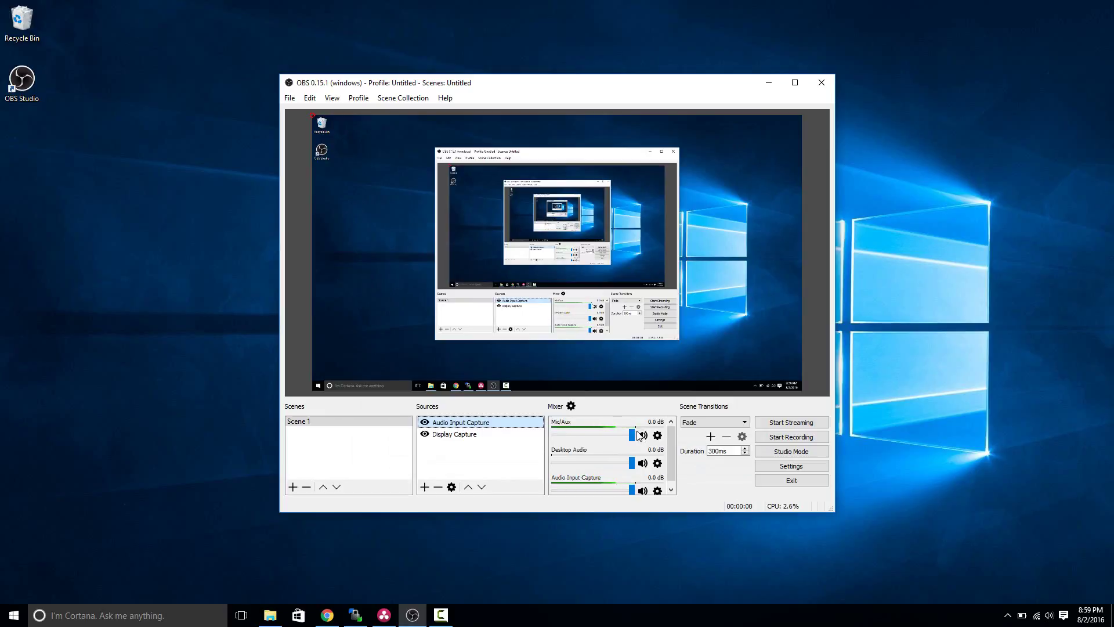
pyautogui.click(573, 437)
pyautogui.moveTo(573, 436); pyautogui.dragTo(554, 436)
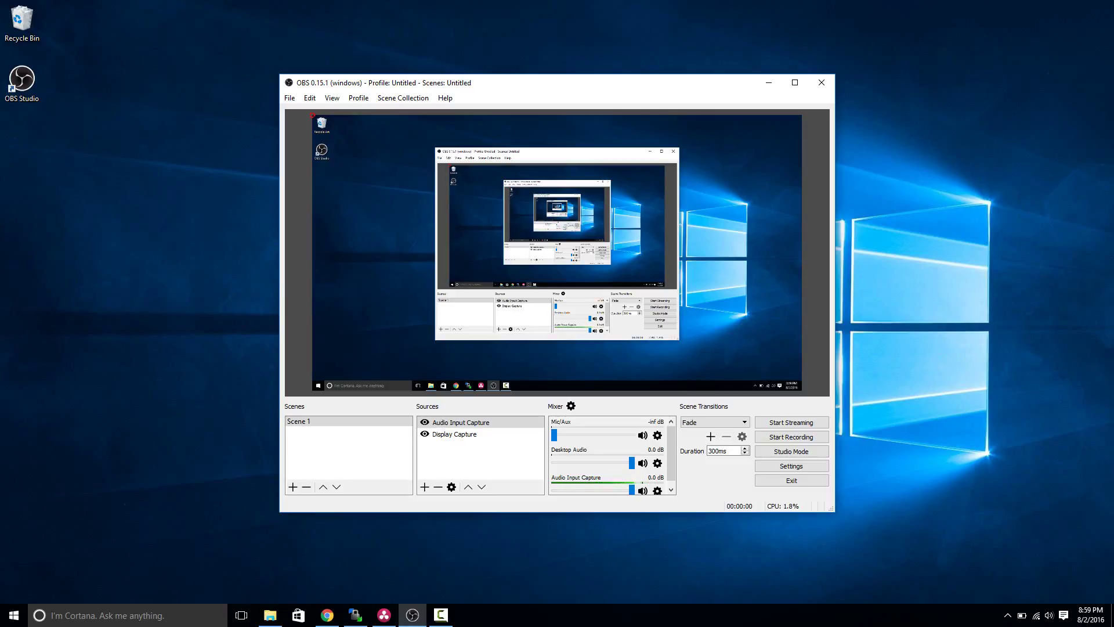
# Open Windows Recording devices and review the Realtek, Yeti Stereo Microphone and Stereo Mix entries
pyautogui.rightClick(1047, 616)
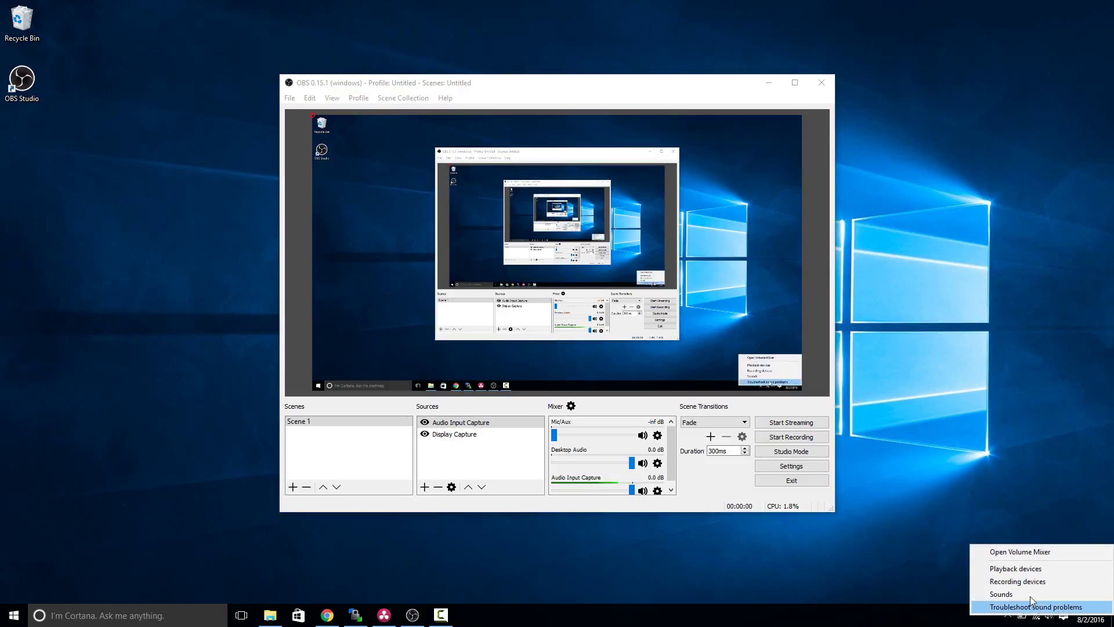
pyautogui.click(1019, 584)
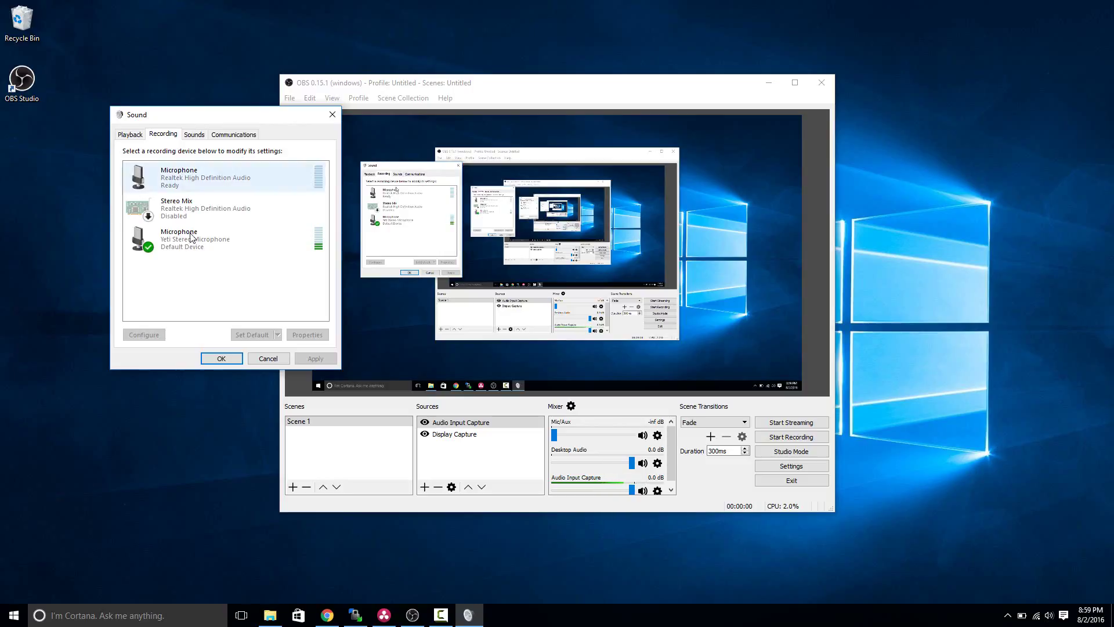
pyautogui.click(214, 178)
pyautogui.click(218, 232)
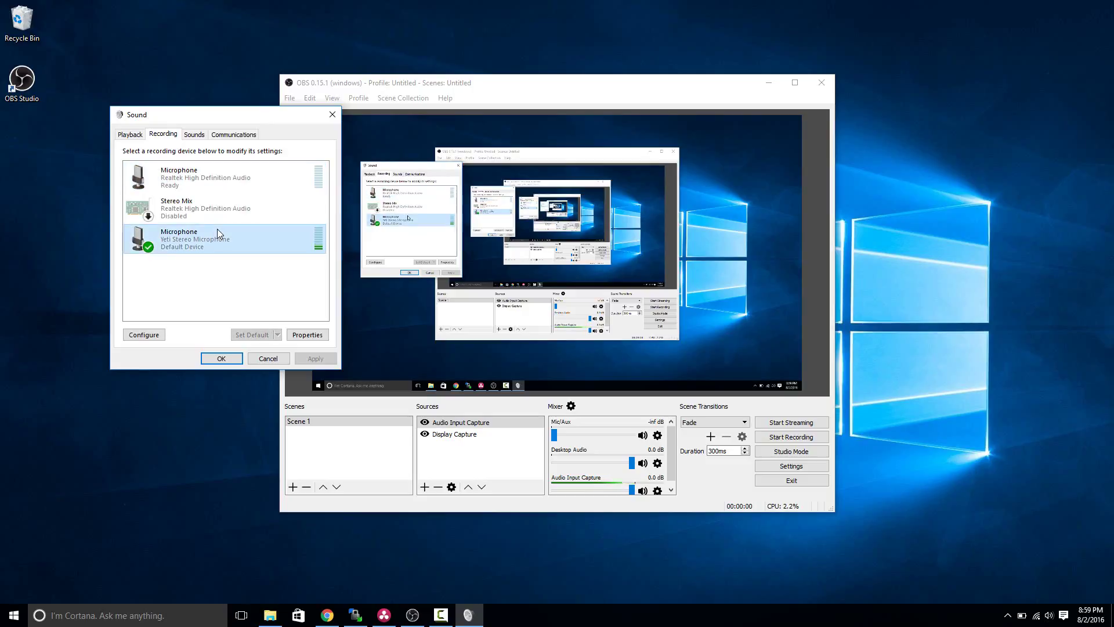
pyautogui.click(173, 219)
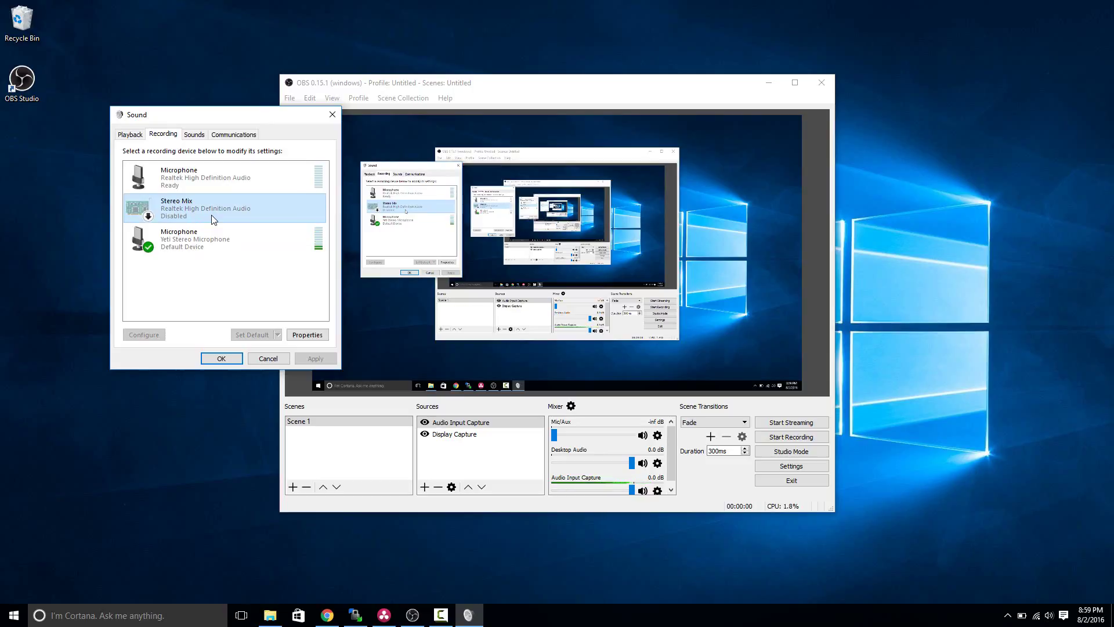
pyautogui.click(163, 240)
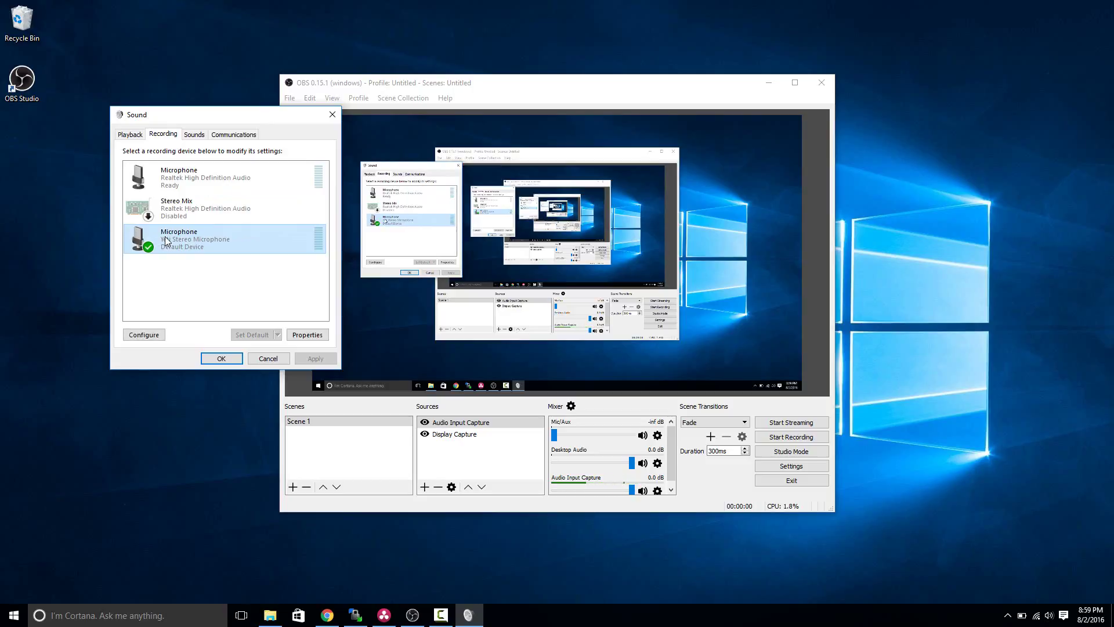
pyautogui.click(169, 217)
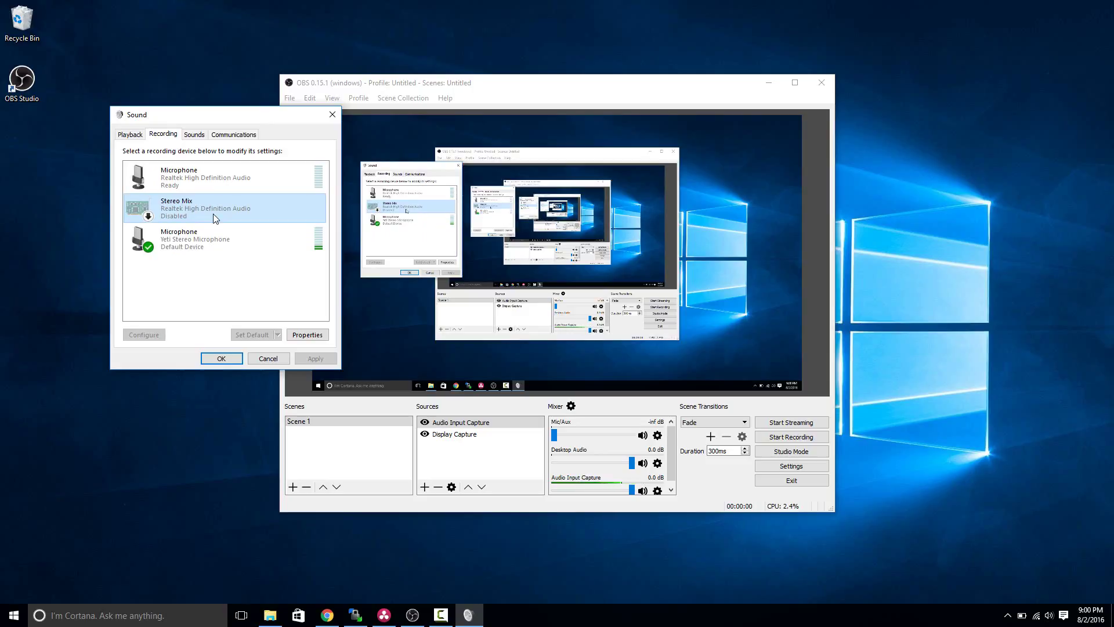
# Close the Sound window and launch Device Manager from the Start button's right-click menu
pyautogui.click(332, 115)
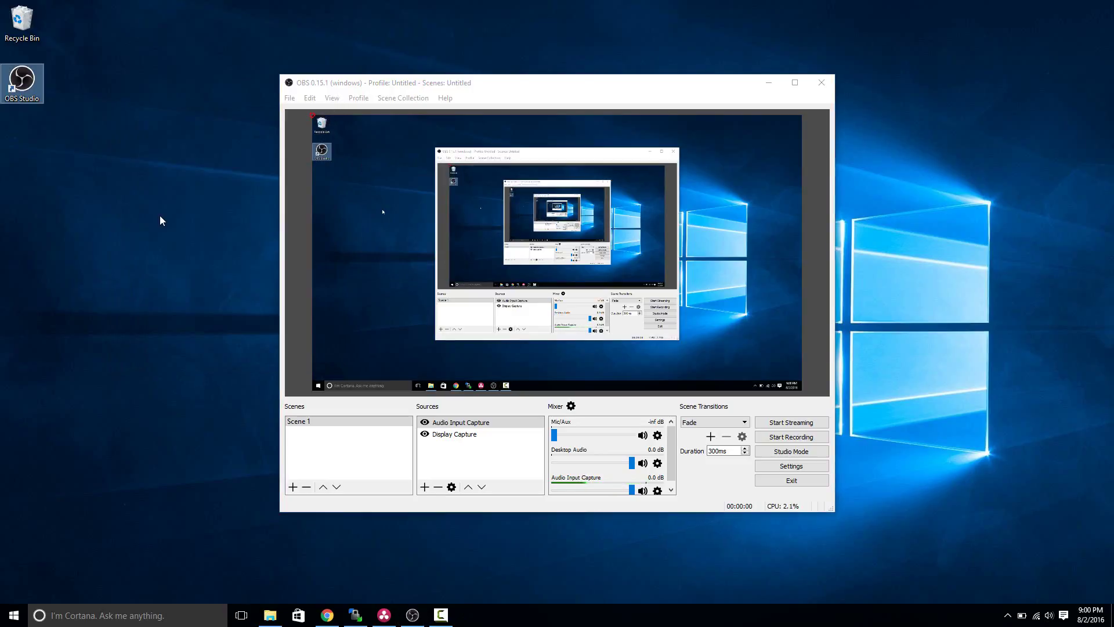
pyautogui.rightClick(13, 618)
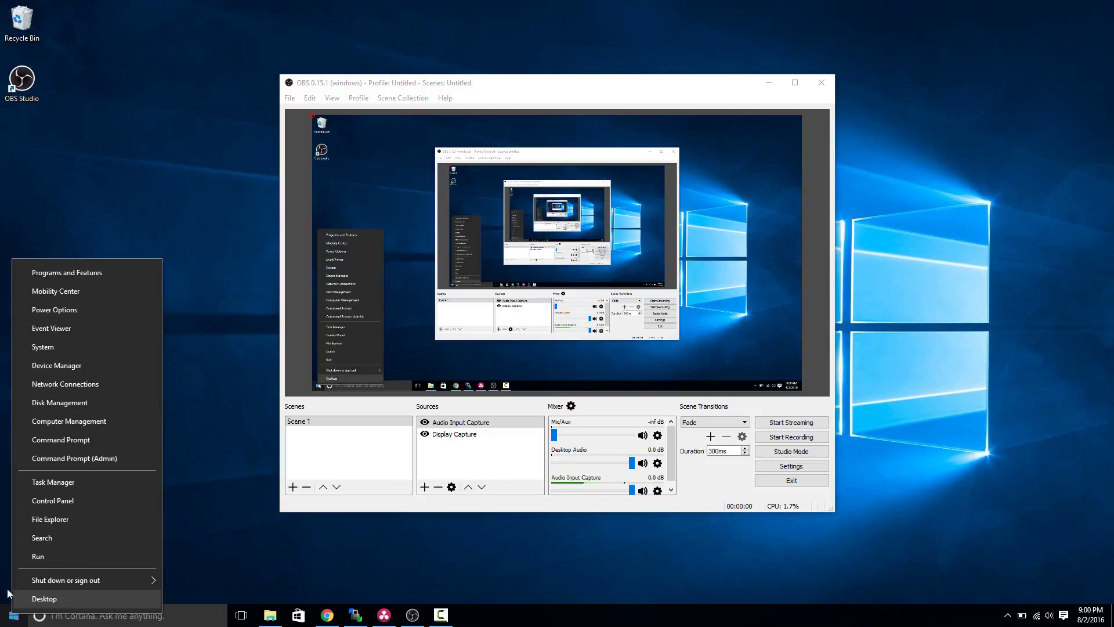
pyautogui.click(66, 364)
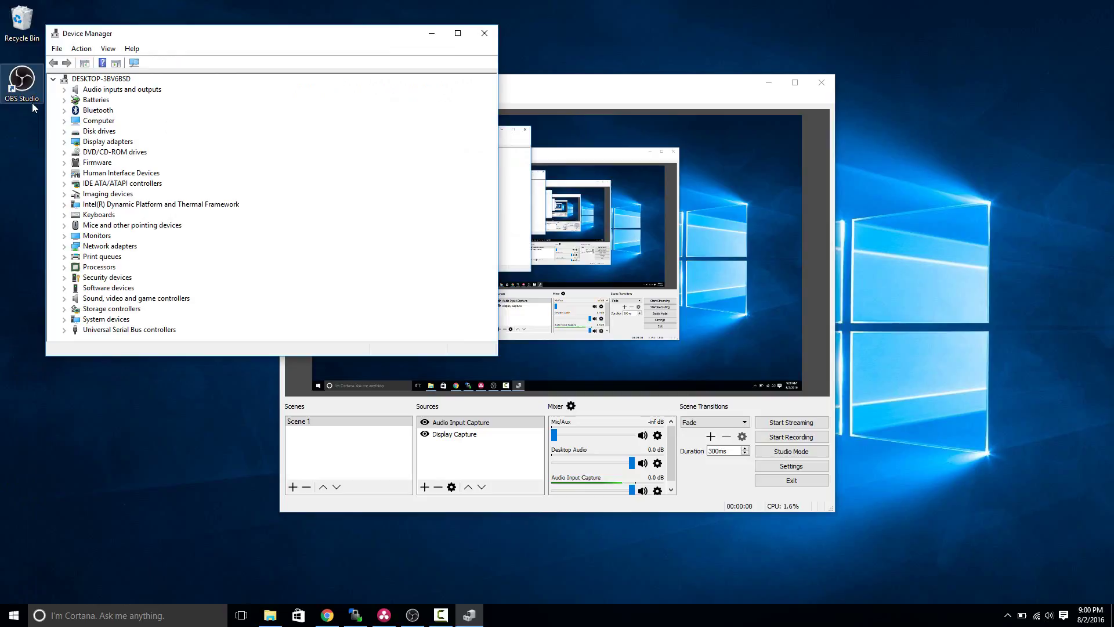
# Expand Audio inputs and outputs and select the Realtek and Yeti Stereo Microphone devices
pyautogui.click(64, 89)
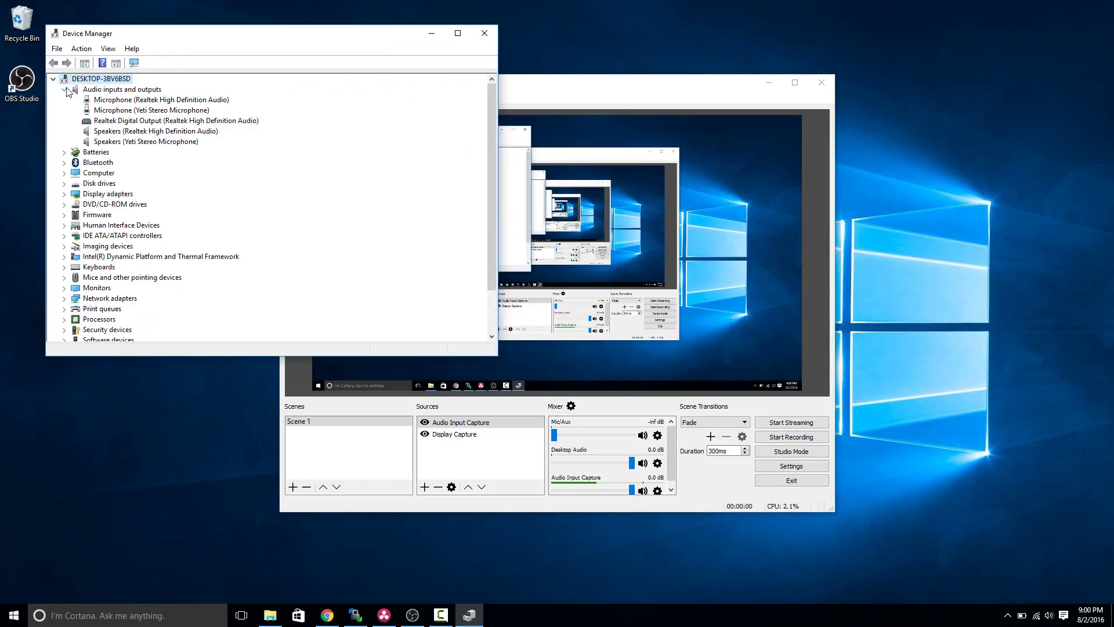
pyautogui.click(146, 100)
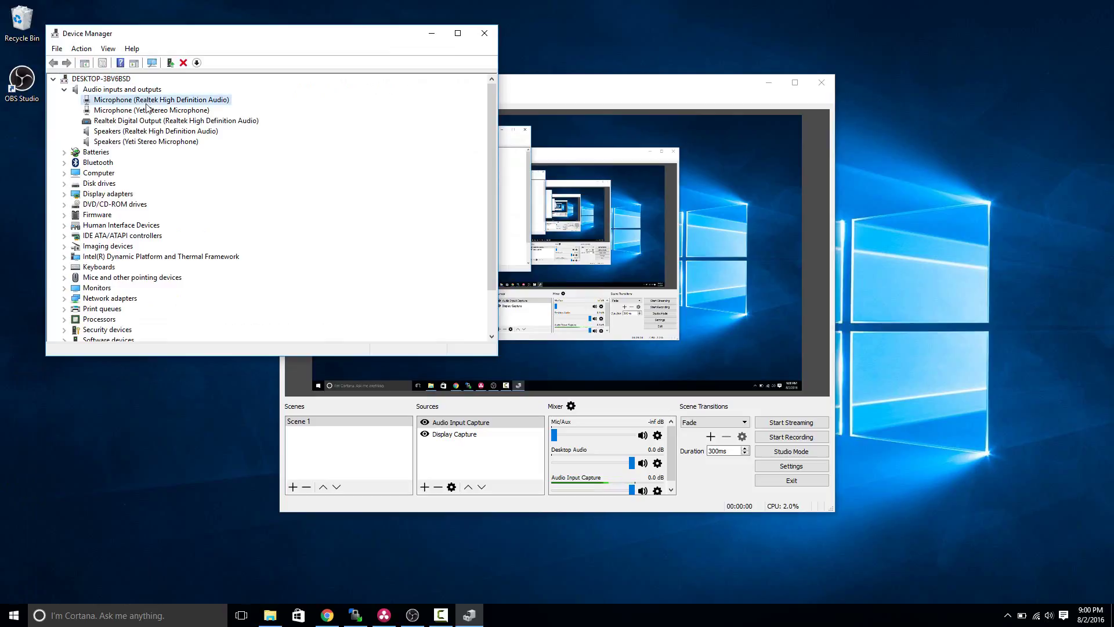
pyautogui.click(151, 111)
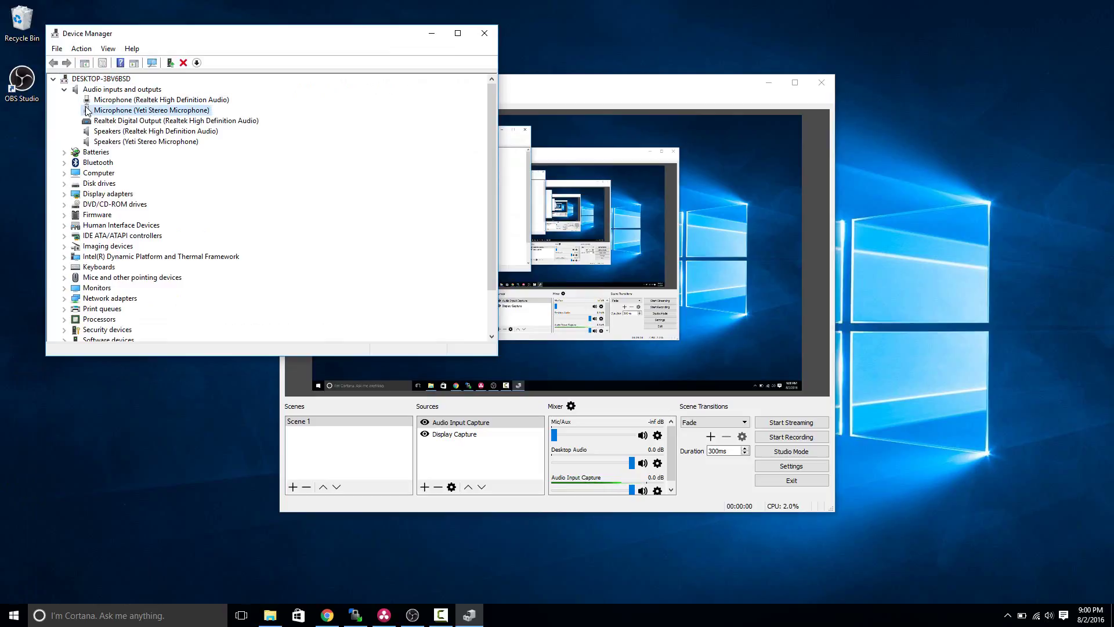
pyautogui.rightClick(114, 112)
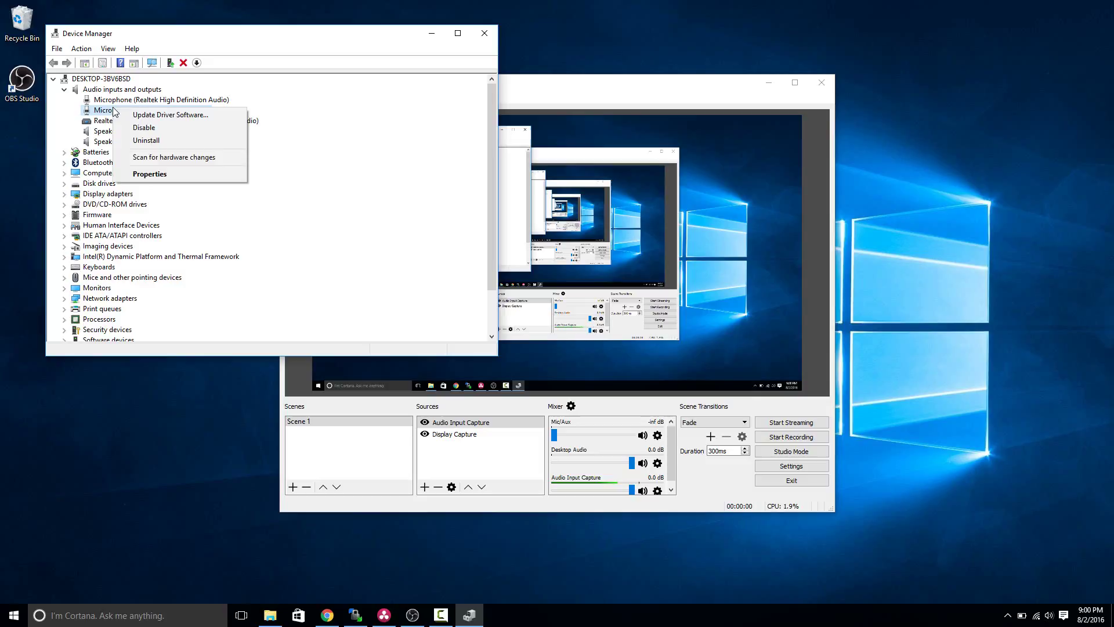
pyautogui.click(305, 124)
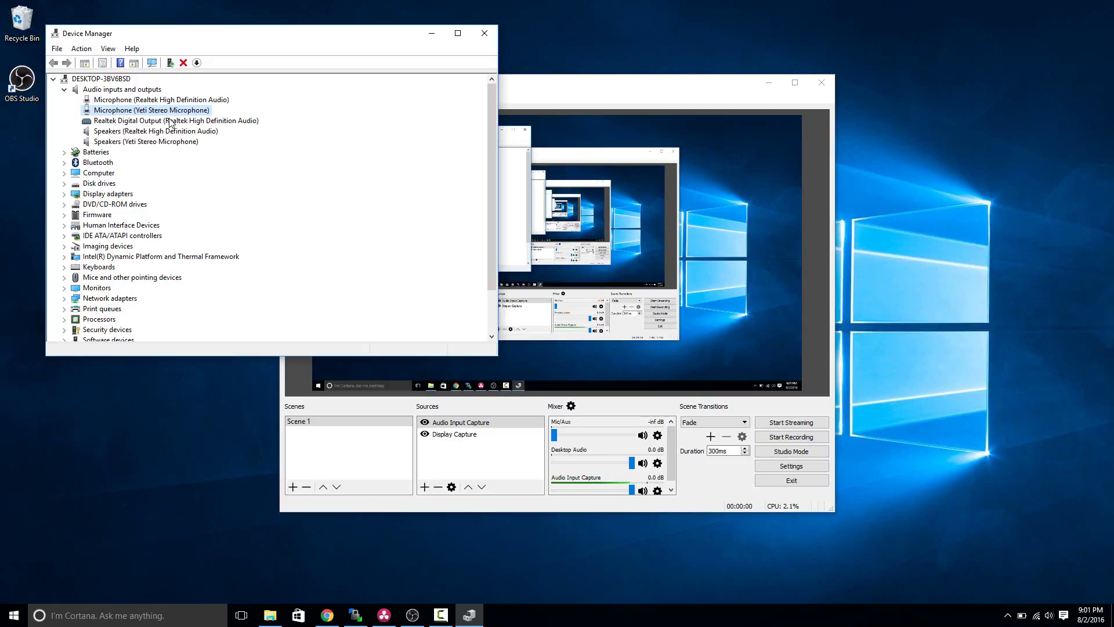
# Bring OBS Studio back in front of Device Manager
pyautogui.click(611, 230)
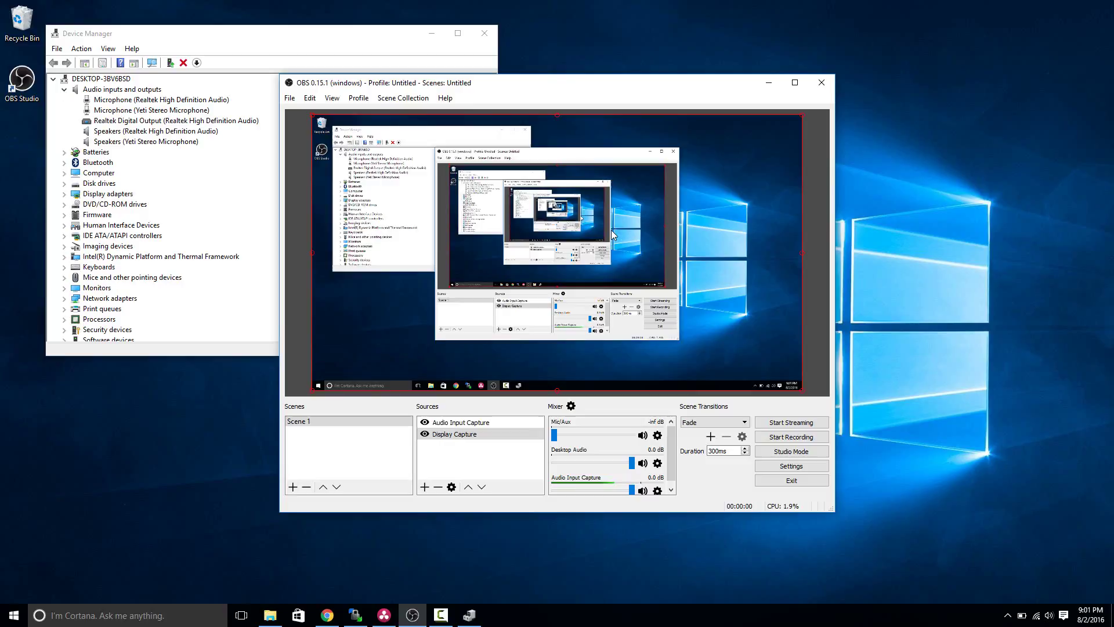